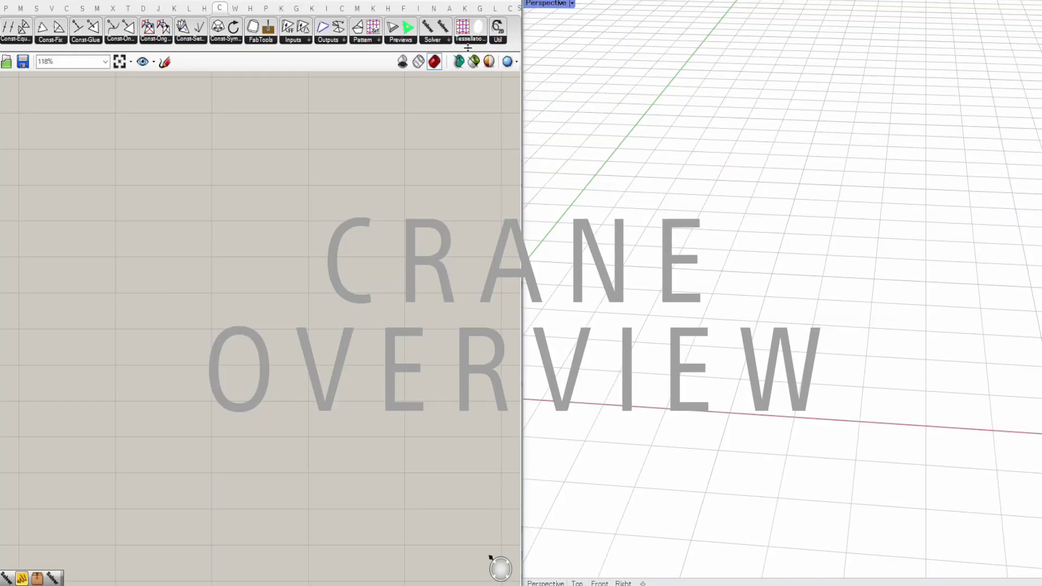
# Place the Miuraori, CMesh from MV Lines and PreviewCMesh components and wire Miuraori into CMesh.
pyautogui.click(470, 39)
pyautogui.click(491, 93)
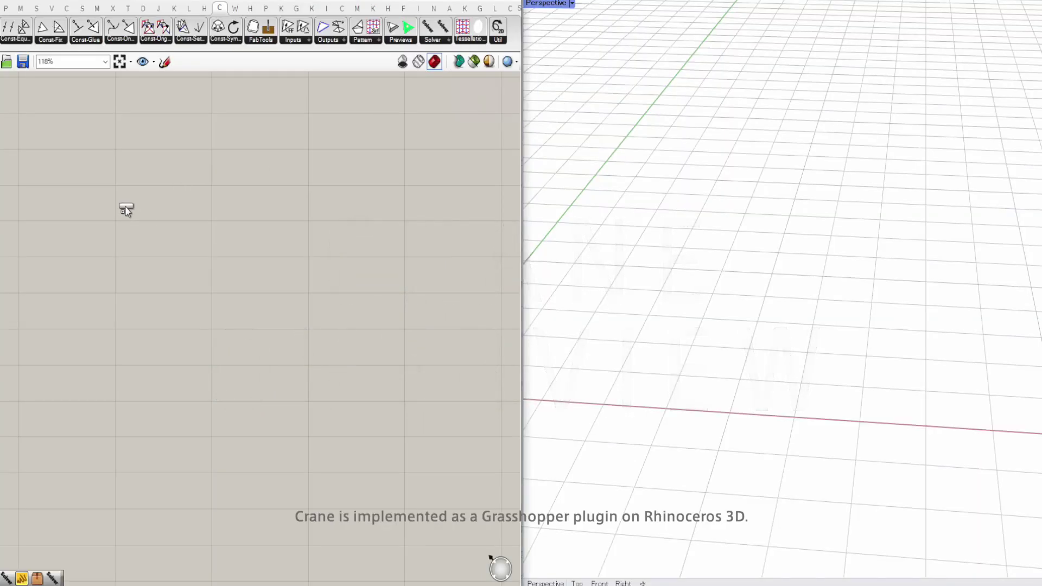
pyautogui.click(140, 195)
pyautogui.moveTo(139, 195); pyautogui.dragTo(144, 187)
pyautogui.click(293, 39)
pyautogui.click(327, 110)
pyautogui.click(223, 186)
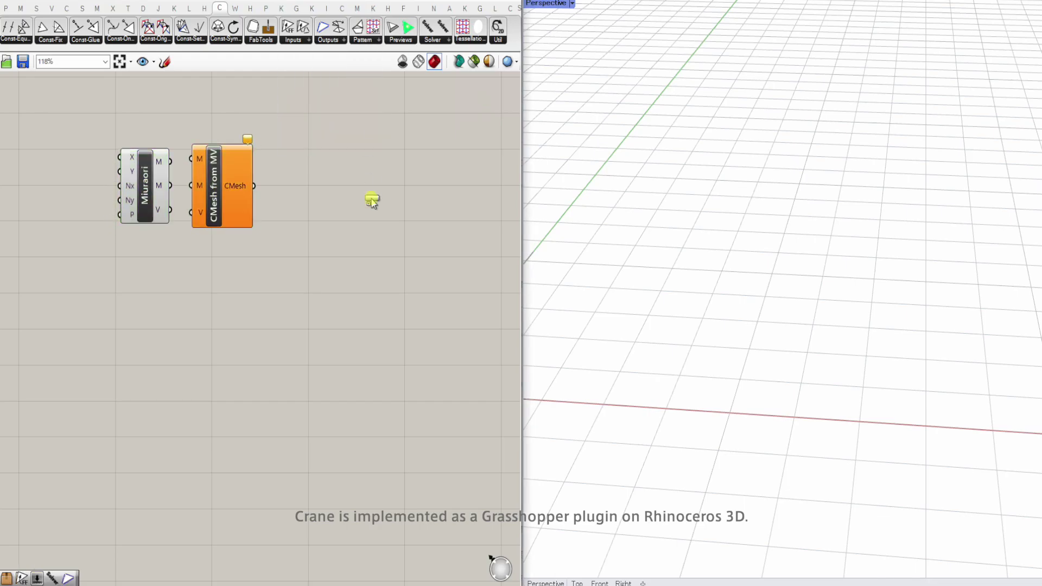
pyautogui.click(297, 209)
pyautogui.moveTo(254, 185); pyautogui.dragTo(273, 190)
# Connect number sliders to the Miuraori inputs, including Param, and test the size_y slider.
pyautogui.click(60, 174)
pyautogui.click(78, 233)
pyautogui.moveTo(78, 233); pyautogui.dragTo(75, 219)
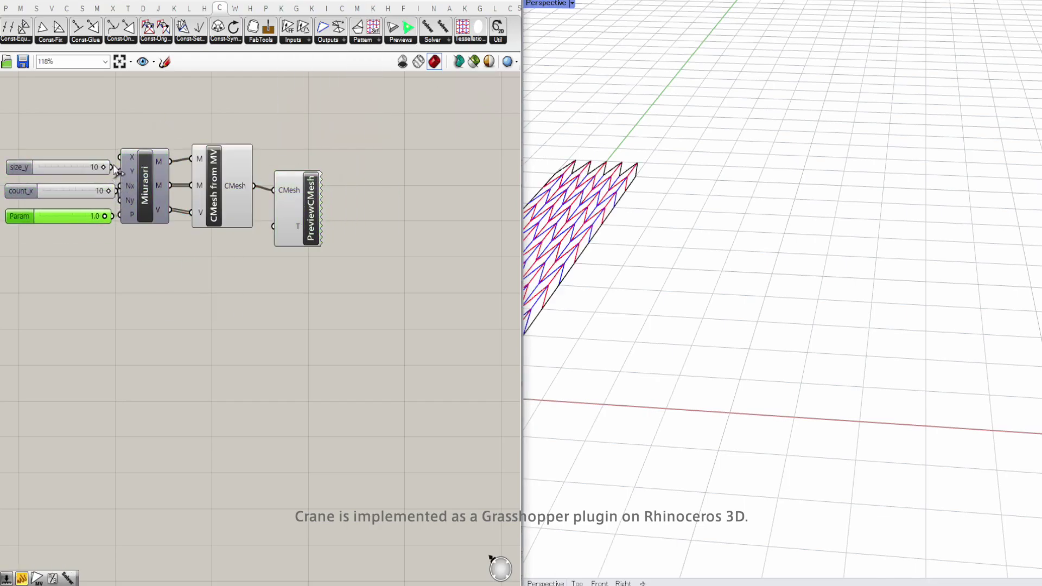
pyautogui.moveTo(103, 168); pyautogui.dragTo(72, 217)
# Set Param to 0.5, insert a Crane Solver, enable Rigid Edge and Flat Panel, and fold.
pyautogui.moveTo(309, 222); pyautogui.dragTo(498, 217)
pyautogui.moveTo(429, 28); pyautogui.dragTo(356, 217)
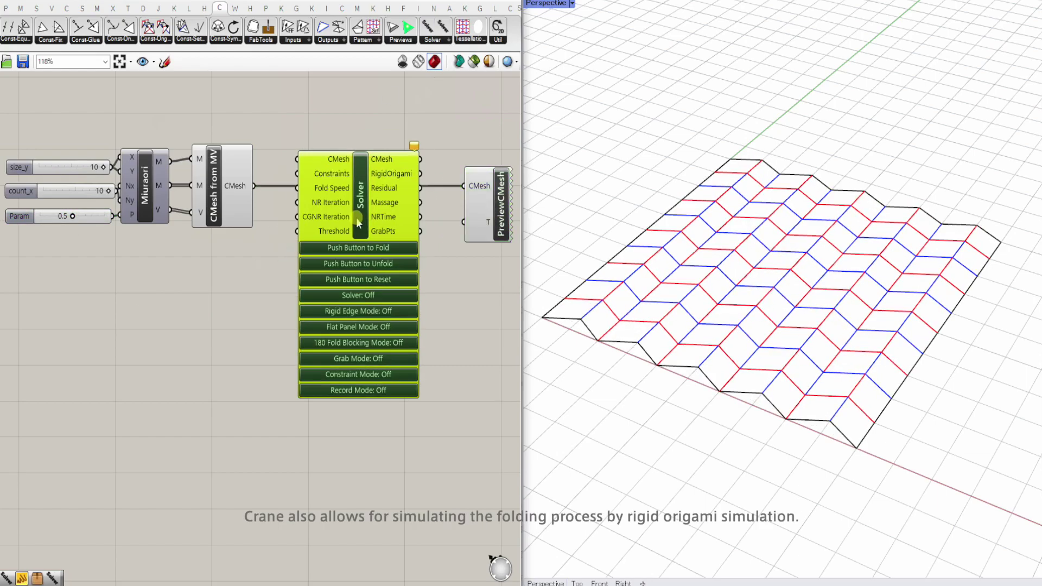
pyautogui.click(383, 322)
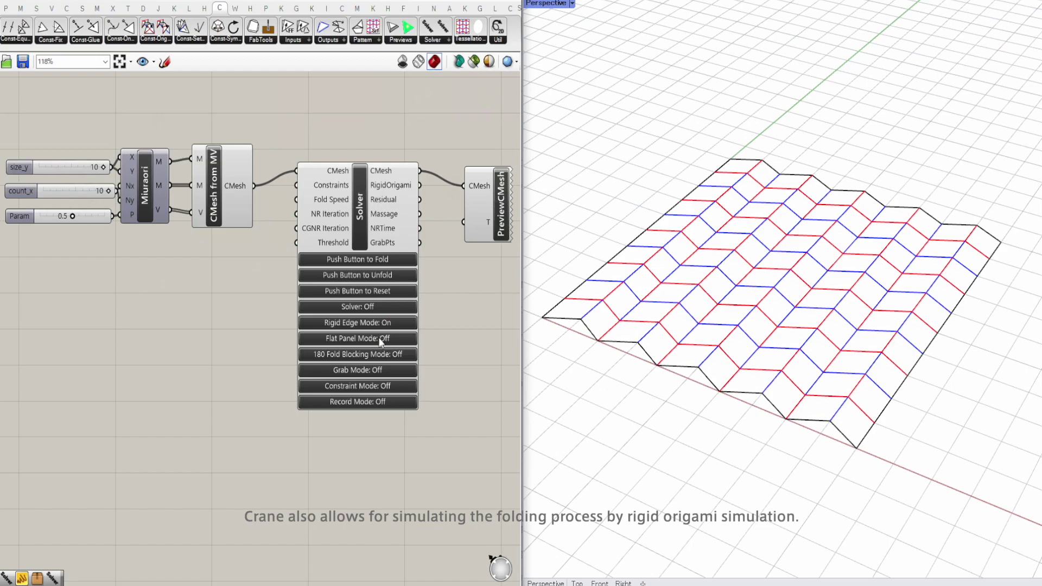
pyautogui.click(378, 337)
pyautogui.click(380, 307)
pyautogui.click(386, 260)
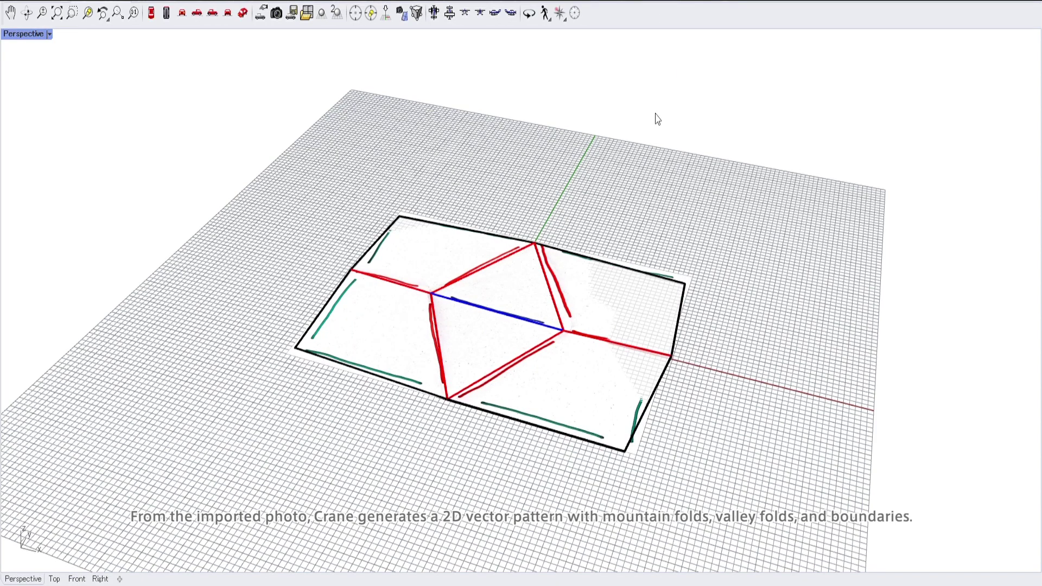
# Delete the crease-pattern photo, keeping only the vector lines, and orbit around the folded chair.
pyautogui.click(578, 330)
pyautogui.press('Delete')
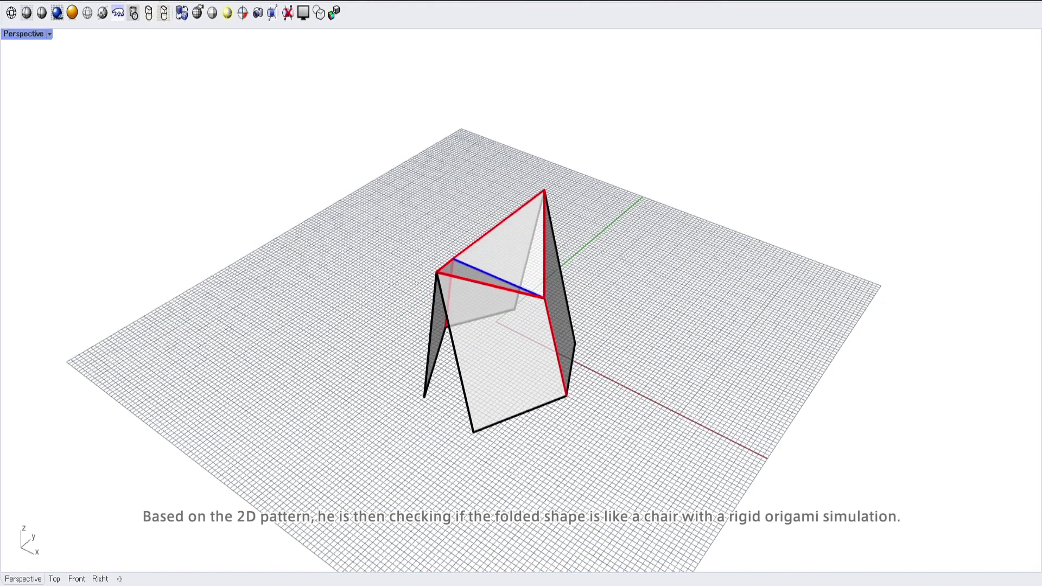
pyautogui.moveTo(606, 313); pyautogui.dragTo(549, 327, button='right')
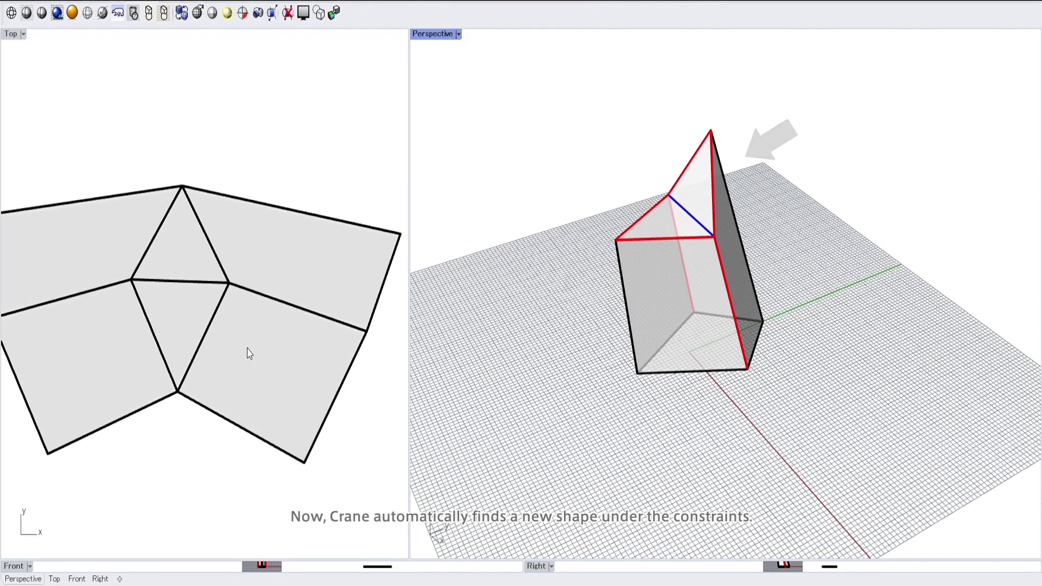
# Pull the upper left vertex outward and drag the chair's top apex vertex upward.
pyautogui.click(239, 316)
pyautogui.scroll(-2, 213, 318)
pyautogui.moveTo(760, 261); pyautogui.dragTo(660, 235, button='right')
pyautogui.moveTo(650, 235); pyautogui.dragTo(584, 240)
pyautogui.moveTo(662, 312); pyautogui.dragTo(725, 329, button='right')
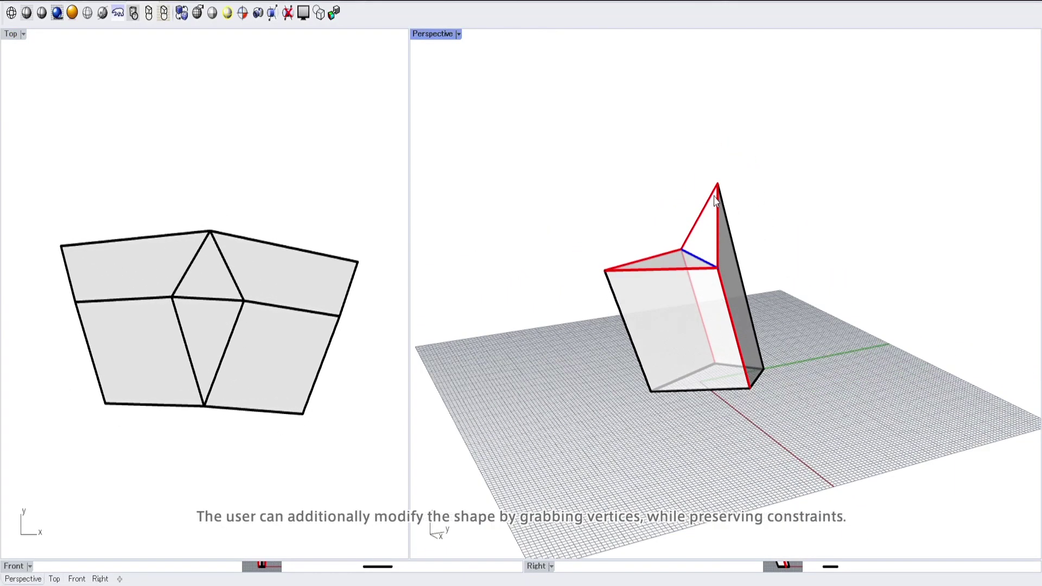
pyautogui.moveTo(715, 187); pyautogui.dragTo(719, 103)
pyautogui.moveTo(726, 121); pyautogui.dragTo(669, 265, button='right')
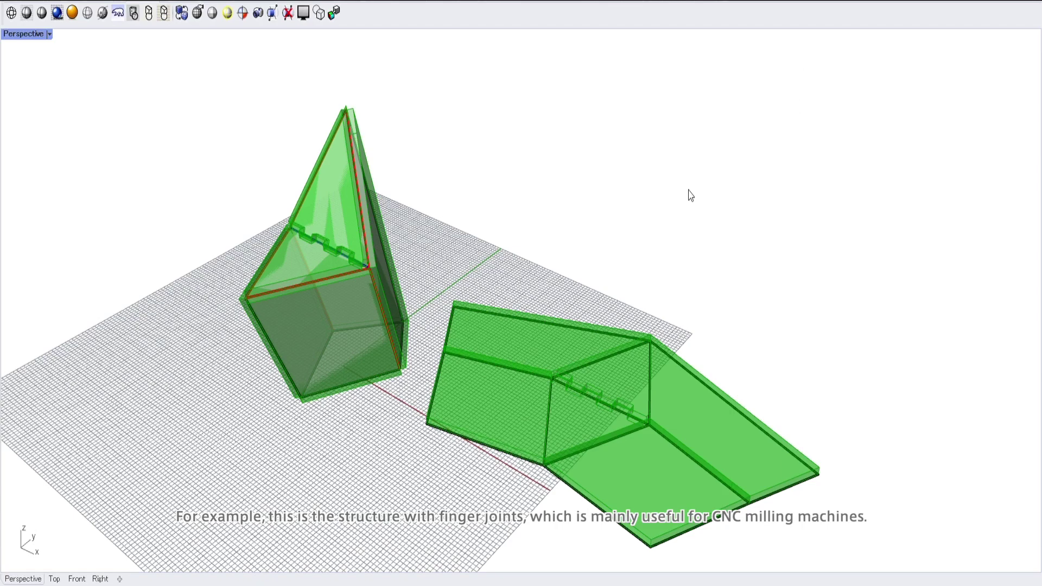
# Orbit and zoom the Perspective view to inspect the finger-jointed panels, folded and flat.
pyautogui.moveTo(548, 267); pyautogui.dragTo(470, 213, button='right')
pyautogui.scroll(6, 406, 213)
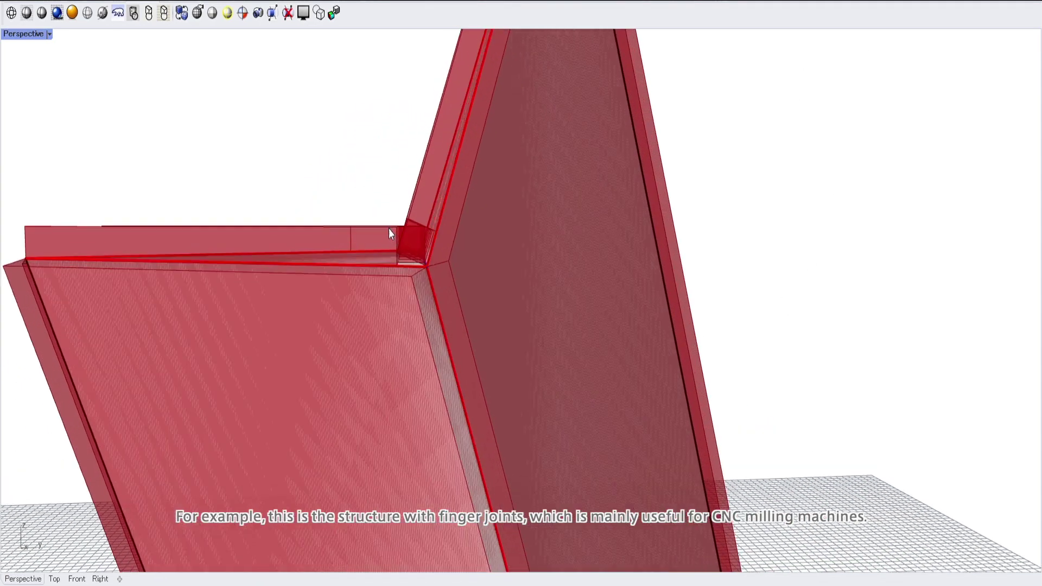
pyautogui.scroll(-1, 405, 224)
pyautogui.scroll(-5, 405, 224)
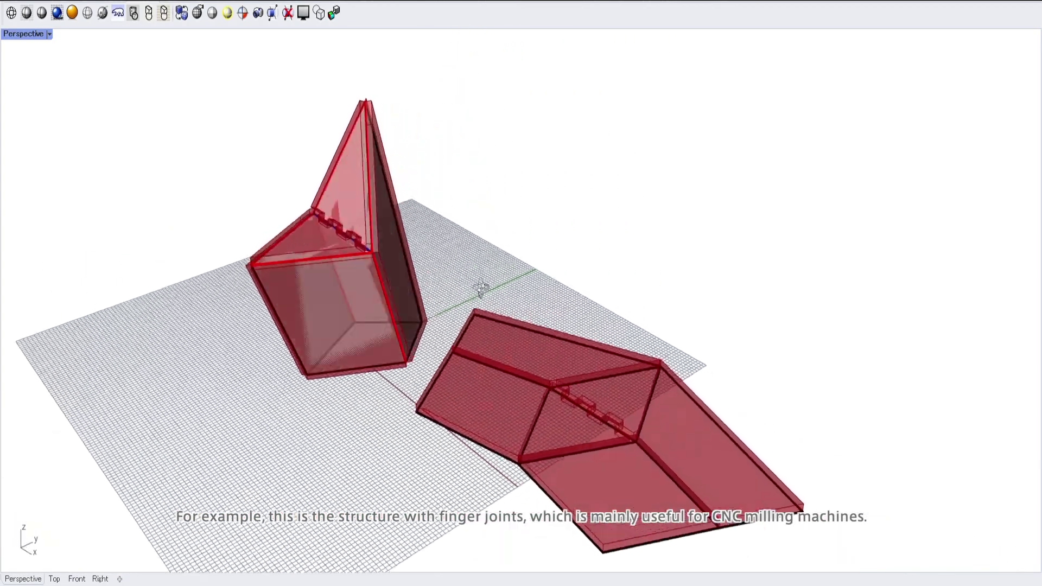